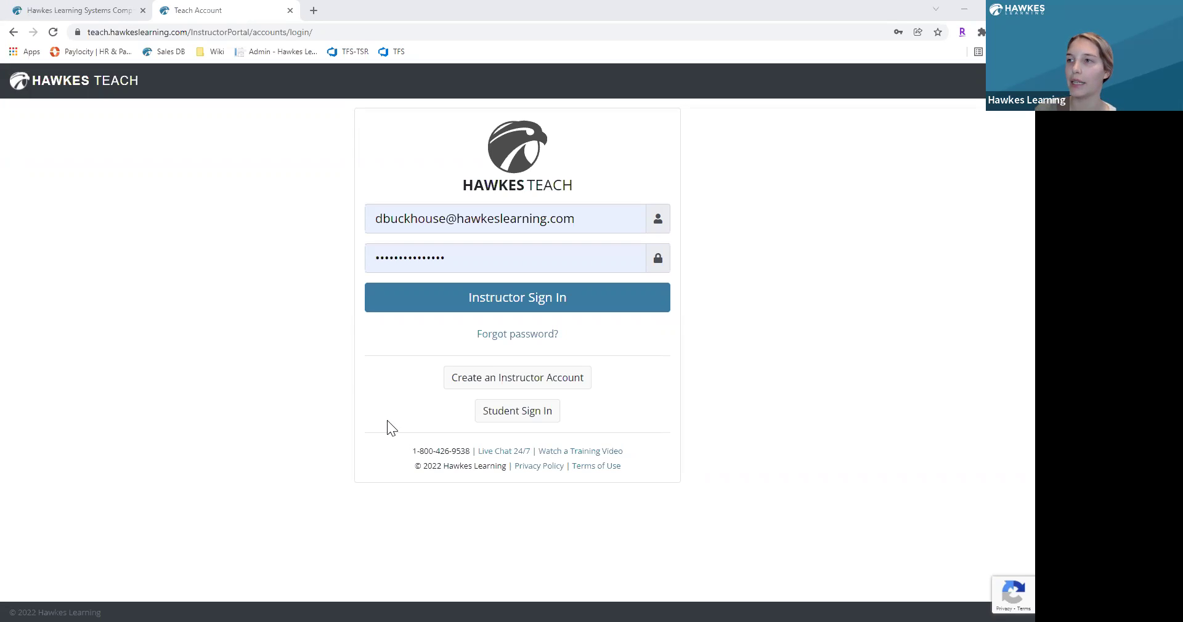
Sign in to Hawkes Teach with the instructor credentials to reach the My Courses dashboard
click(494, 303)
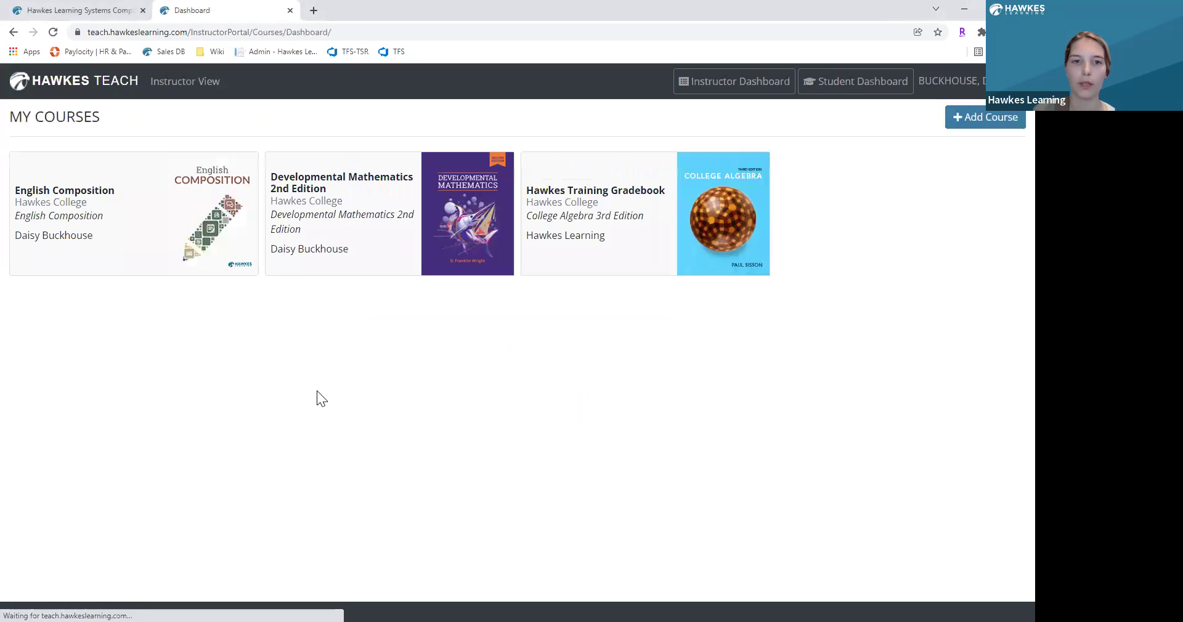
Open the Developmental Mathematics 2nd Edition course and show its Reports page
click(392, 222)
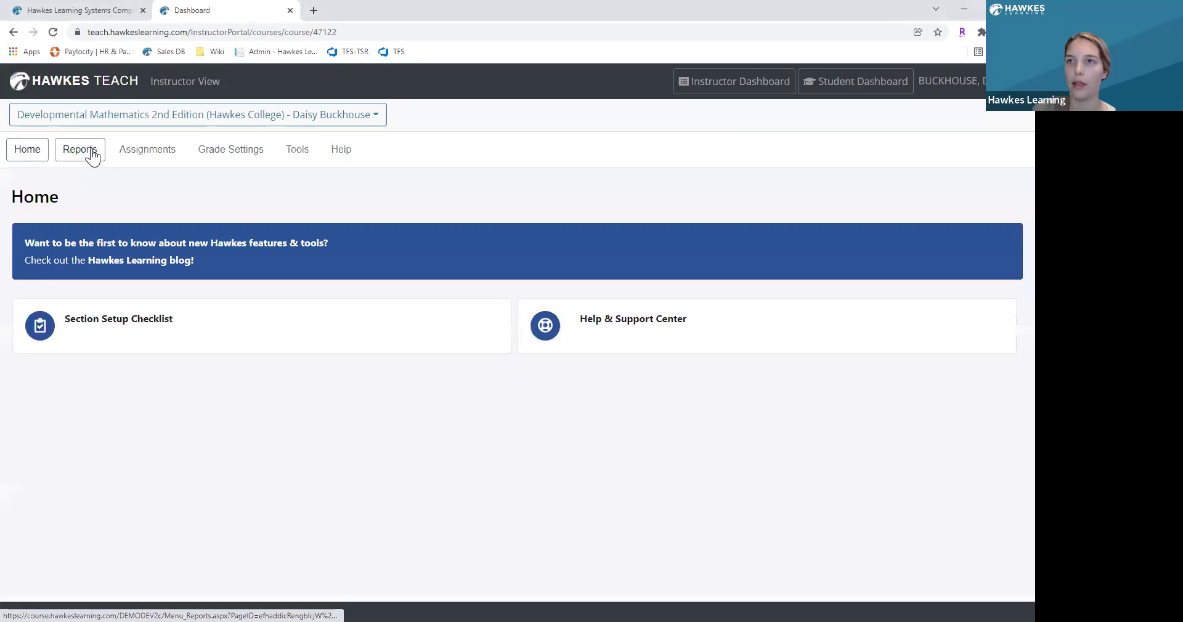
click(88, 156)
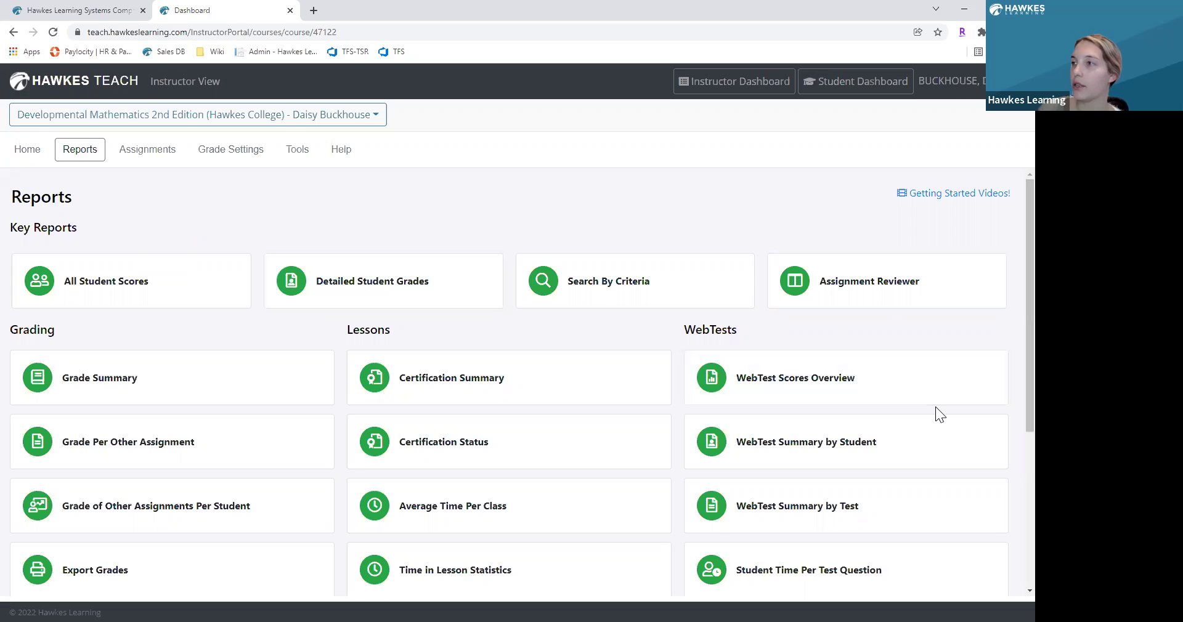
scroll(936, 407, down, 4)
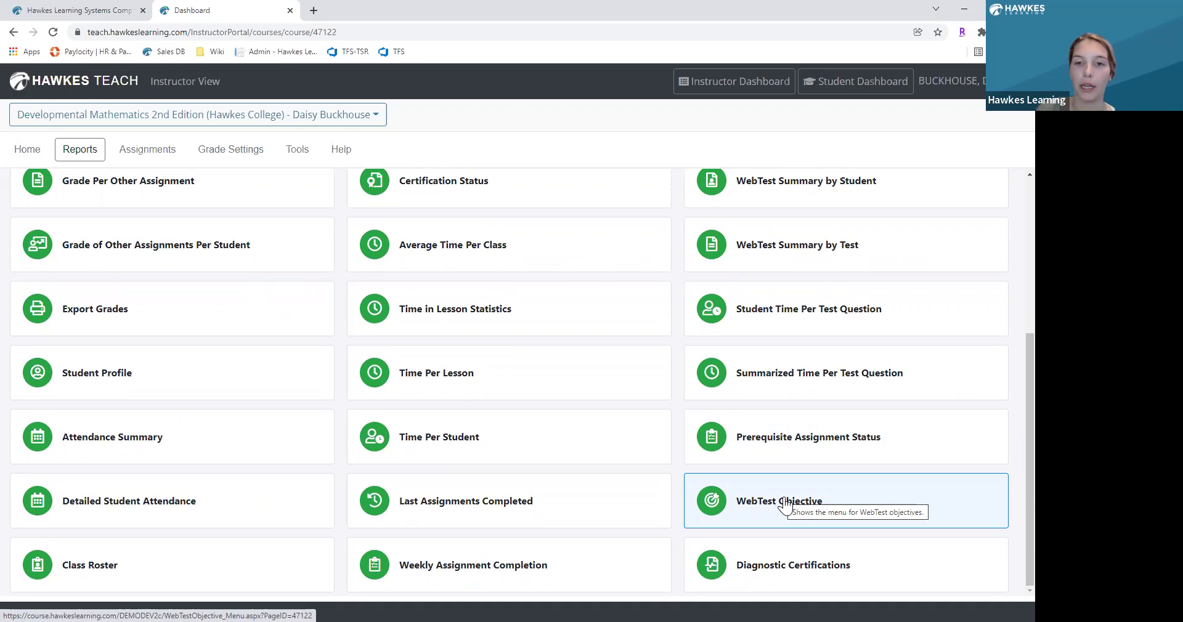
From the WebTest Objective reports, start a new objective template listing Addition and Subtraction
click(784, 501)
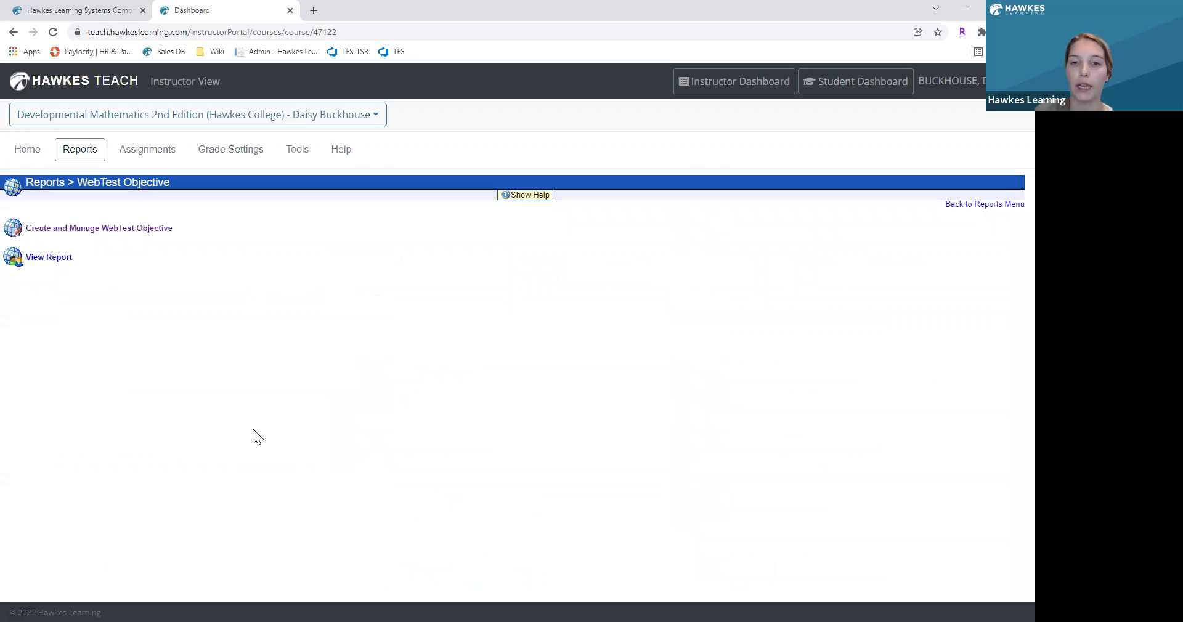
click(162, 233)
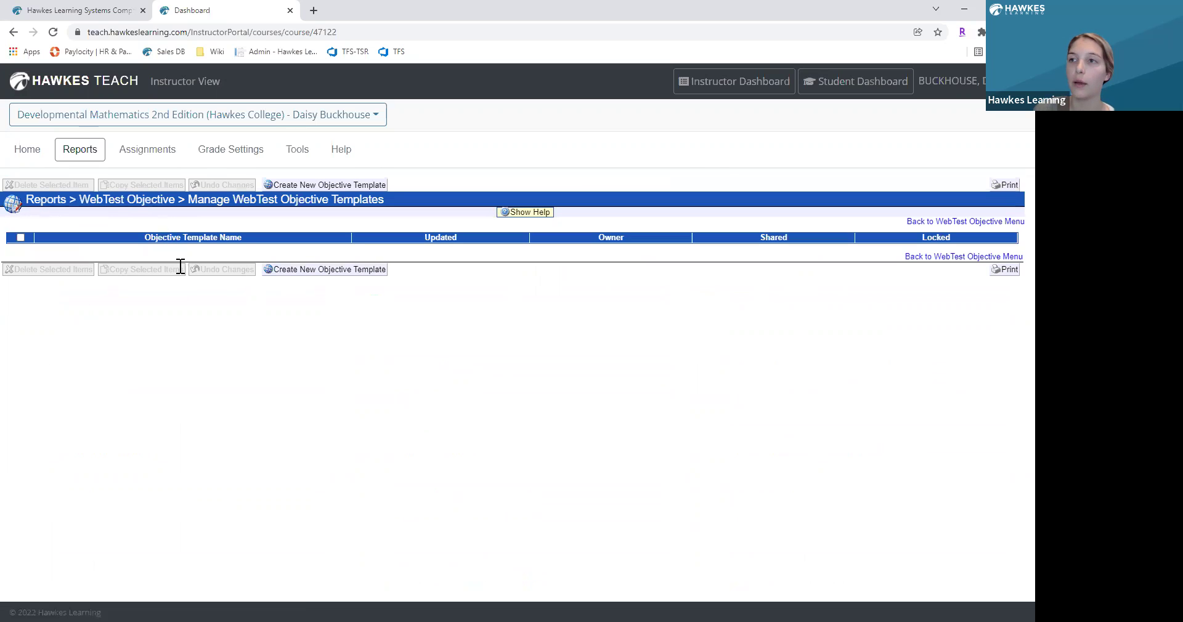
click(322, 188)
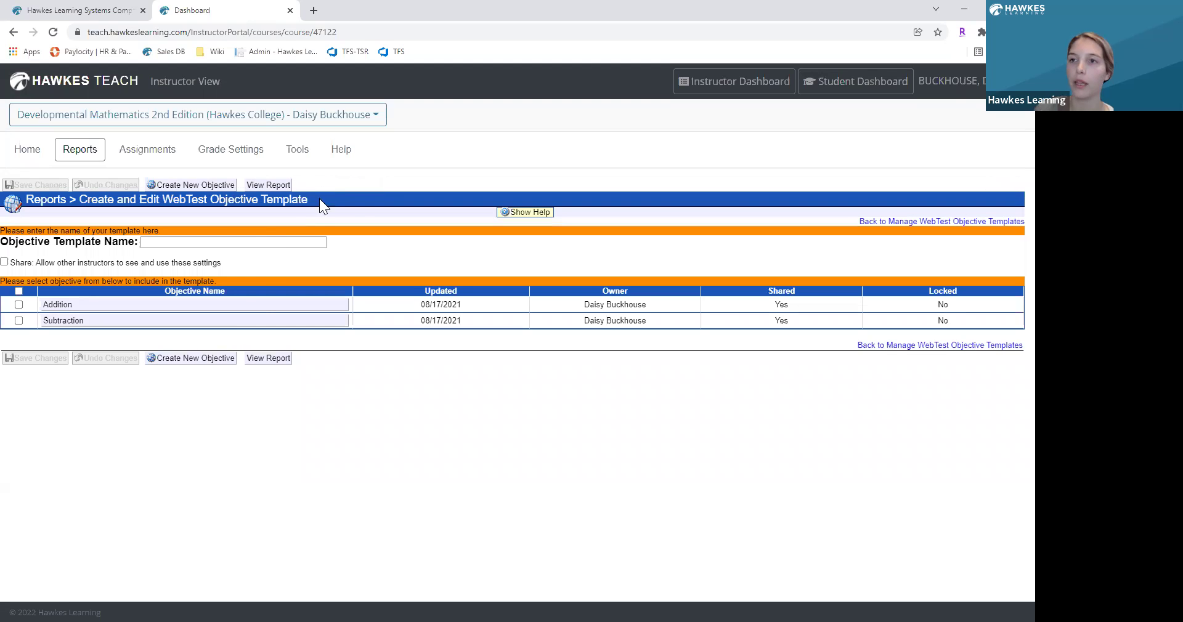
click(203, 321)
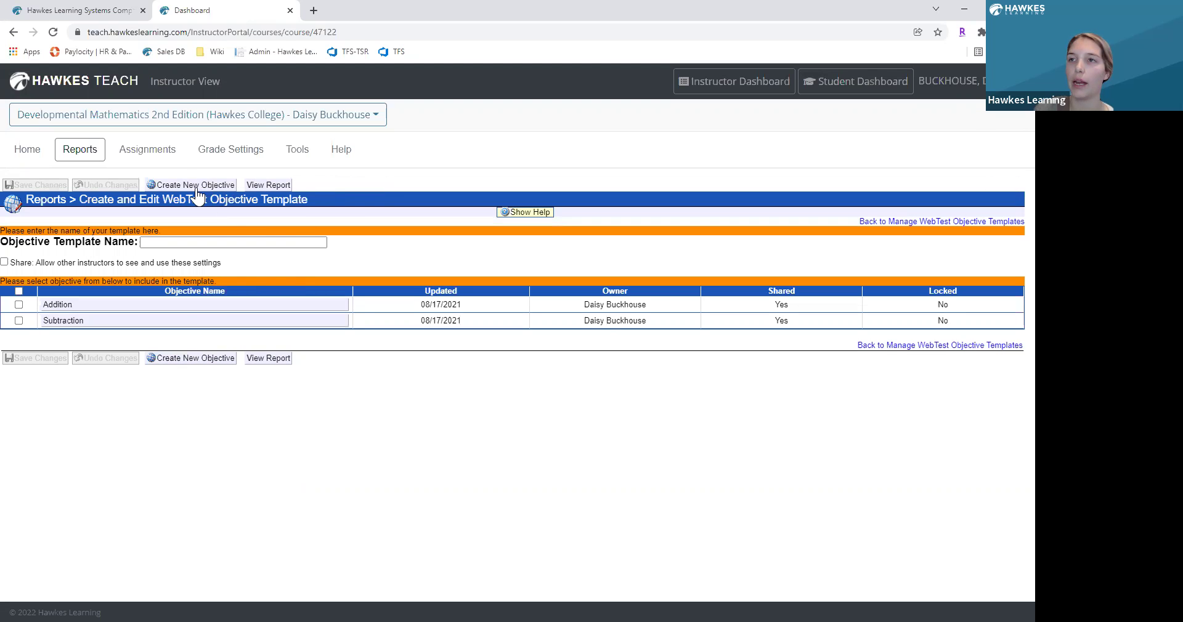
click(204, 356)
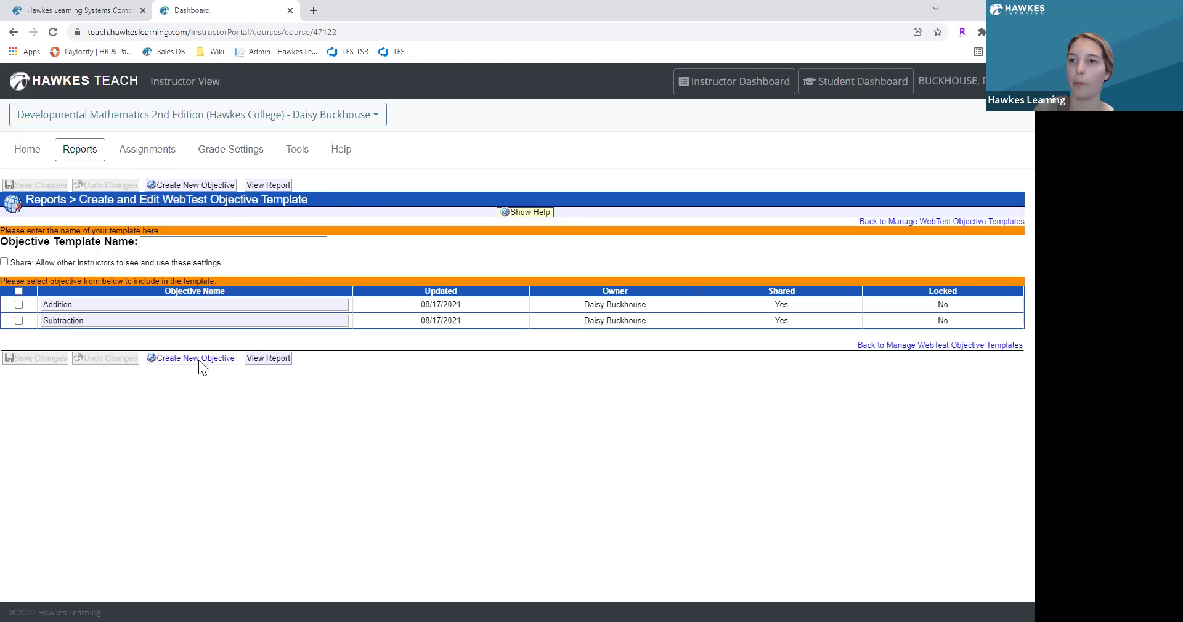
Create a new WebTest objective and name it 'Muli'
click(189, 185)
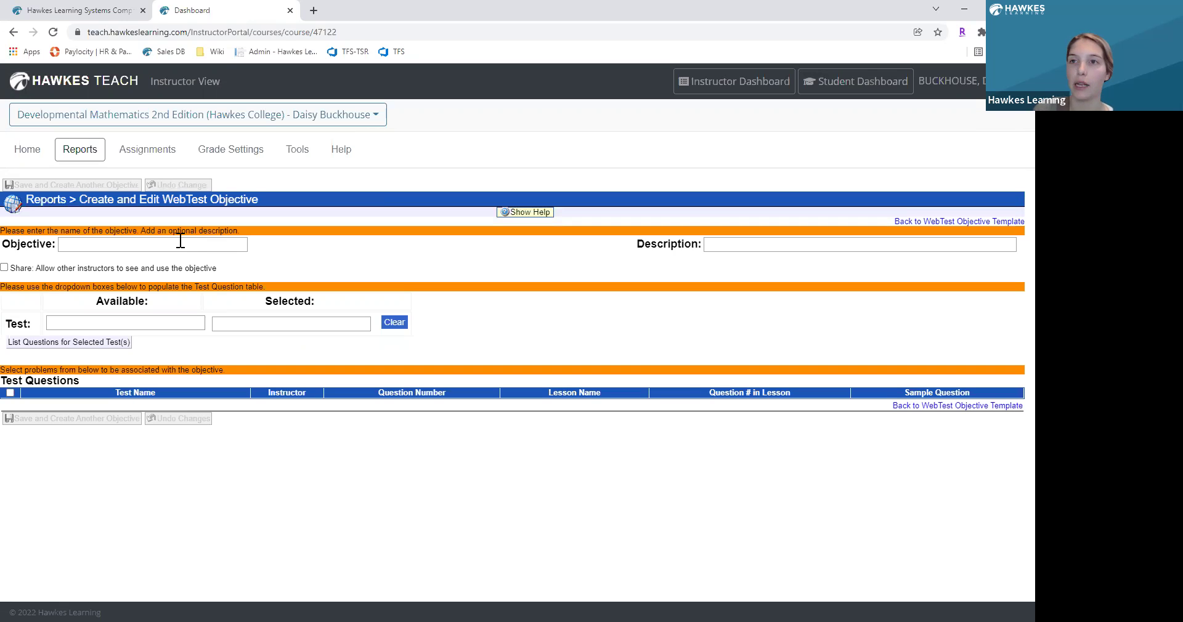
click(178, 245)
text(Mult)
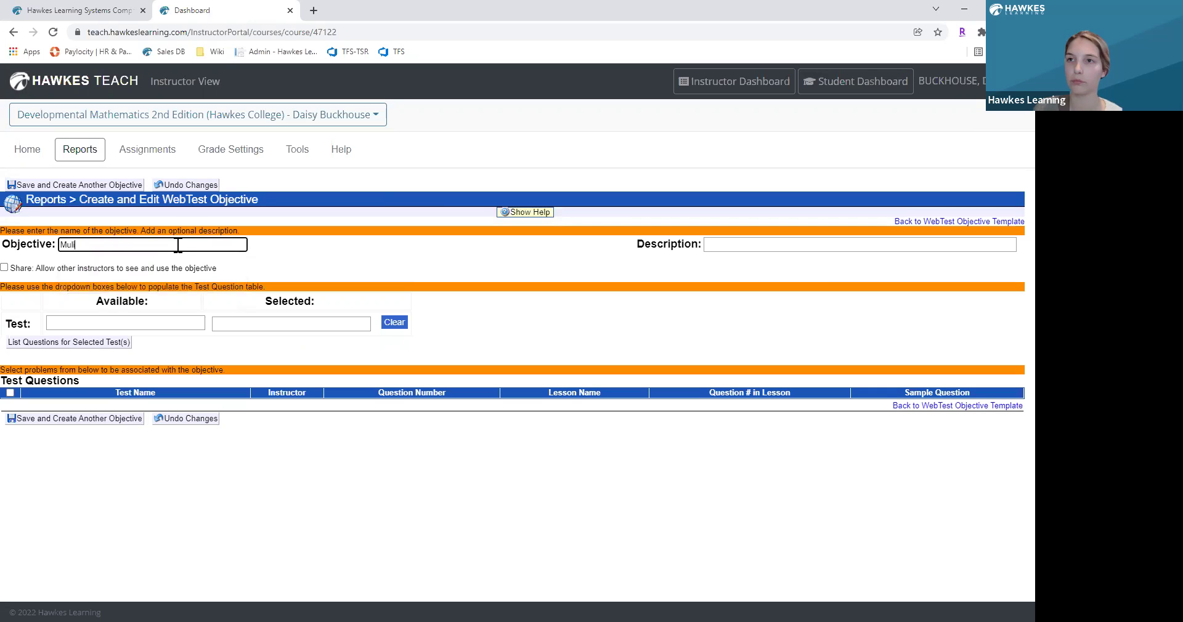
Select Test, Test2, Test 3 and Test 4 and list their questions
click(142, 323)
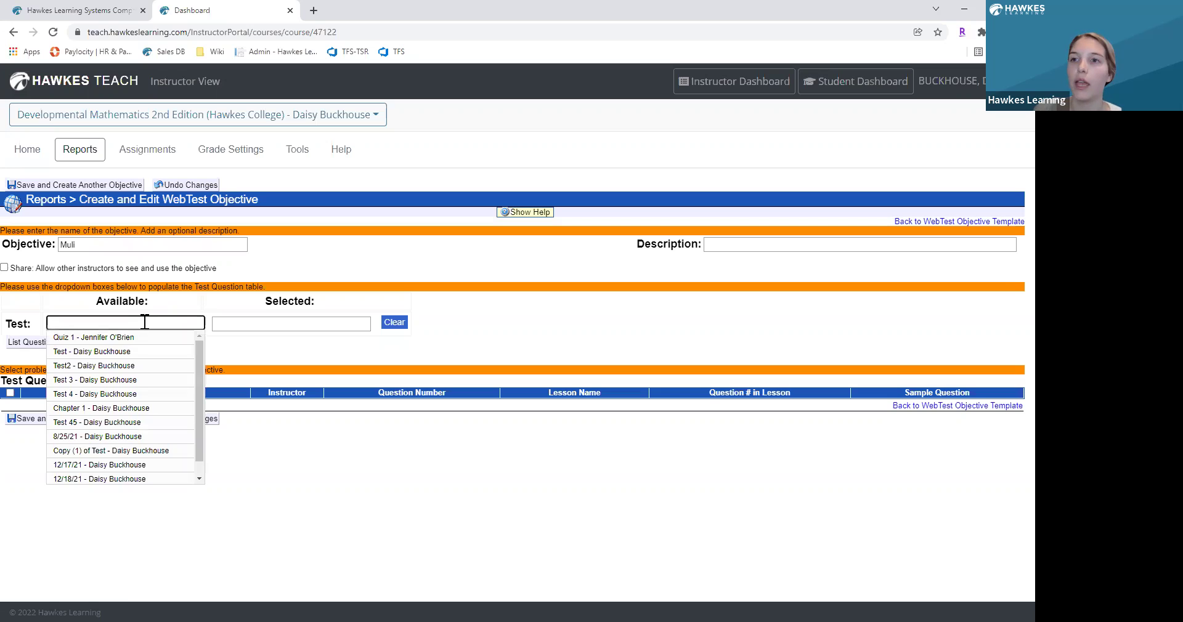
click(157, 356)
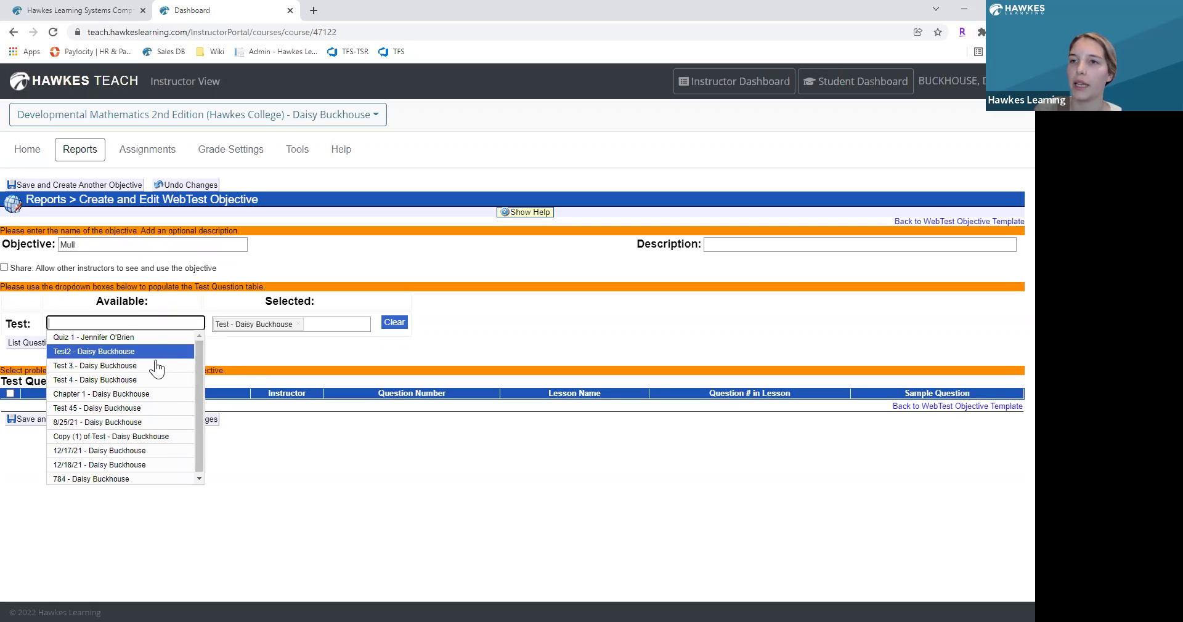
click(158, 352)
click(158, 354)
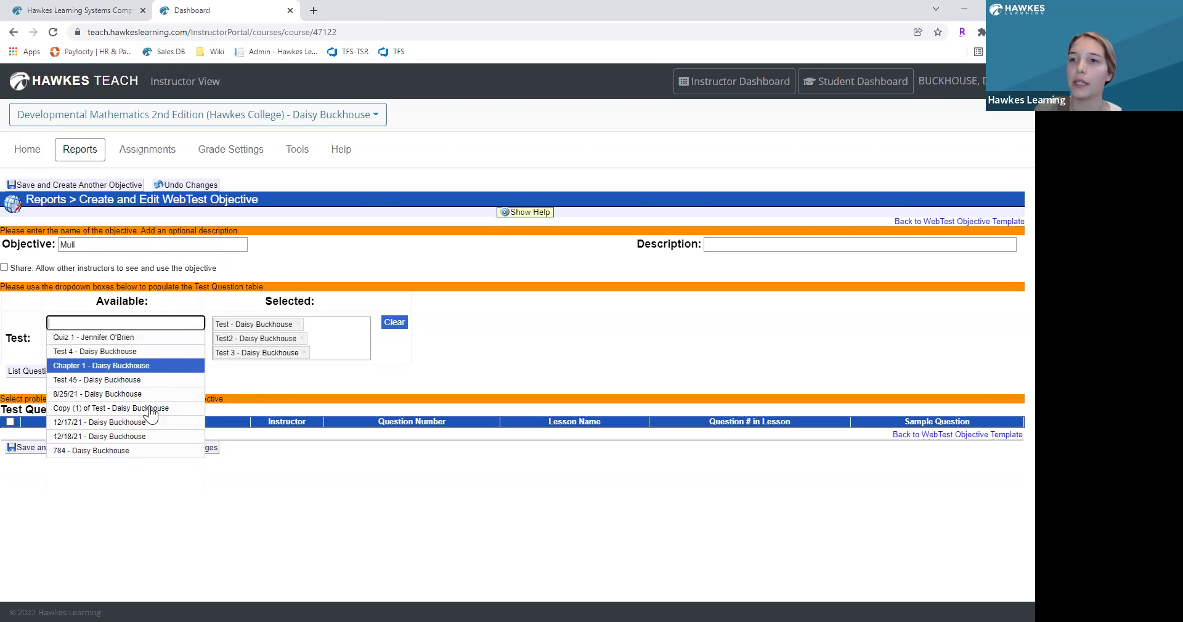
click(163, 352)
click(251, 388)
click(101, 388)
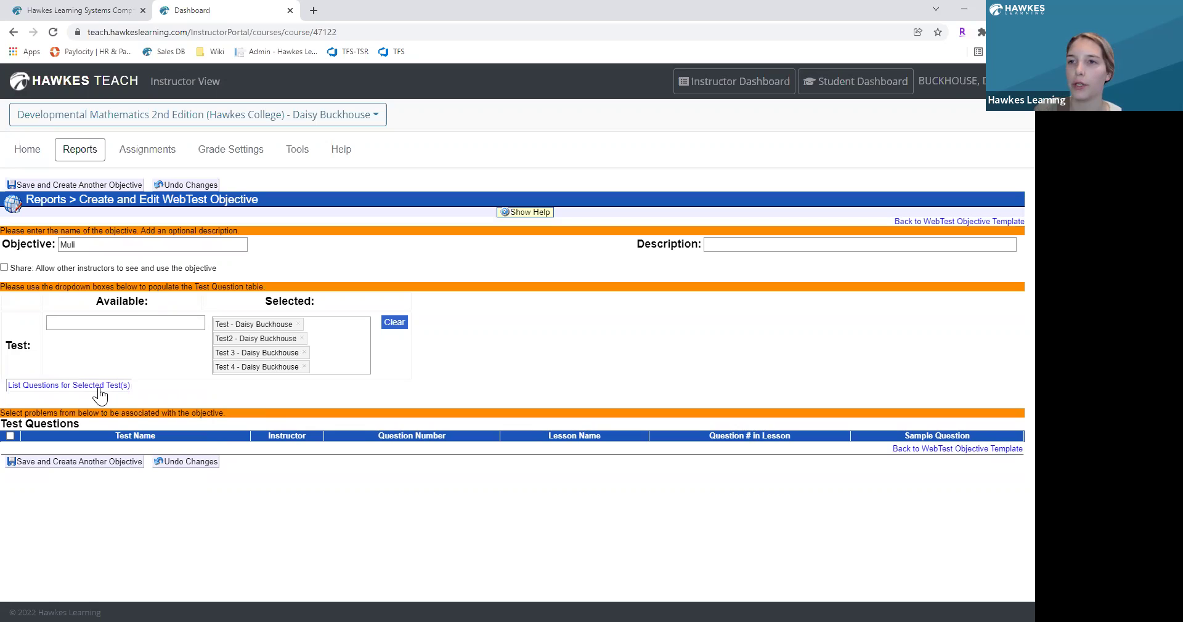
click(100, 392)
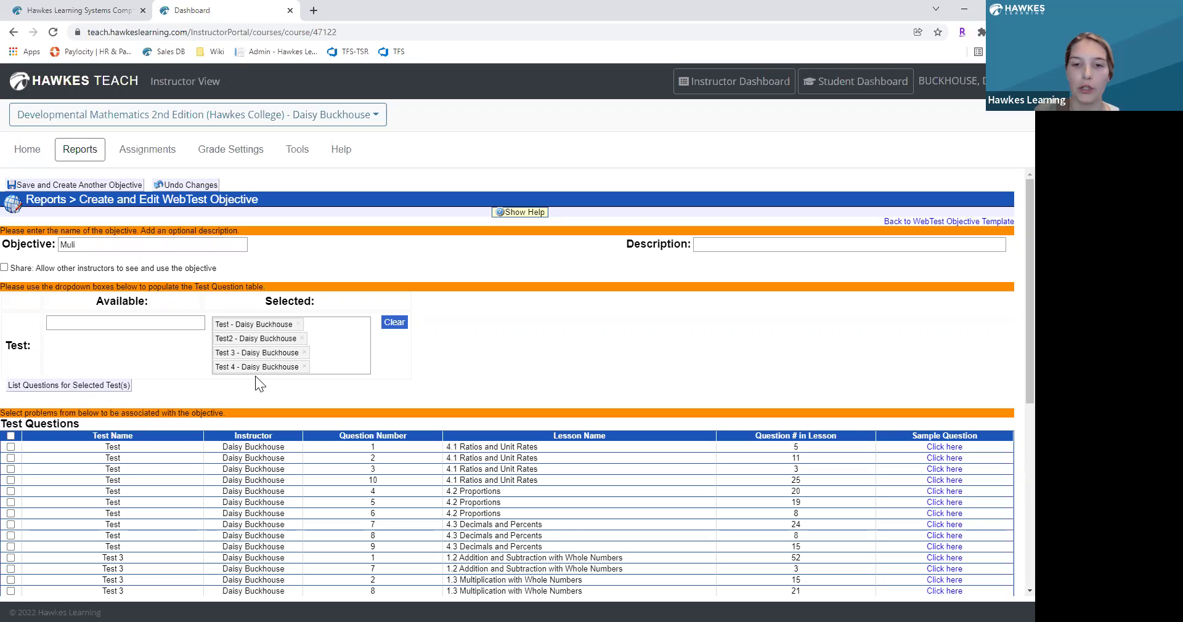
Tick Test questions 1 and 9 and Test 3 questions 8 and 10
scroll(328, 427, down, 1)
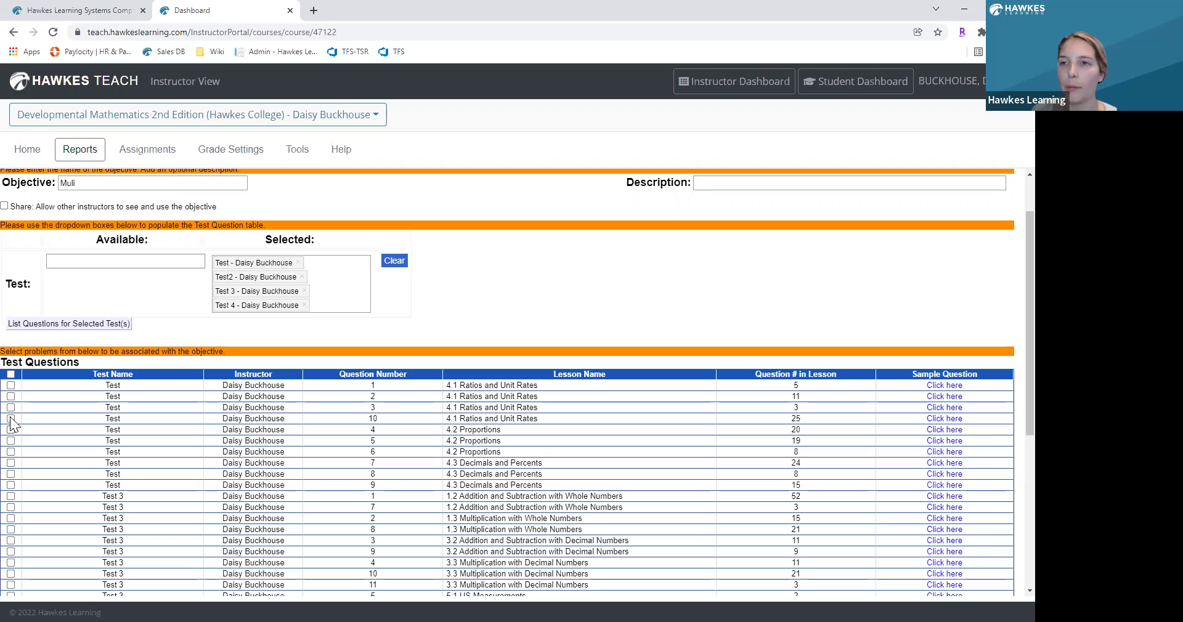
click(10, 385)
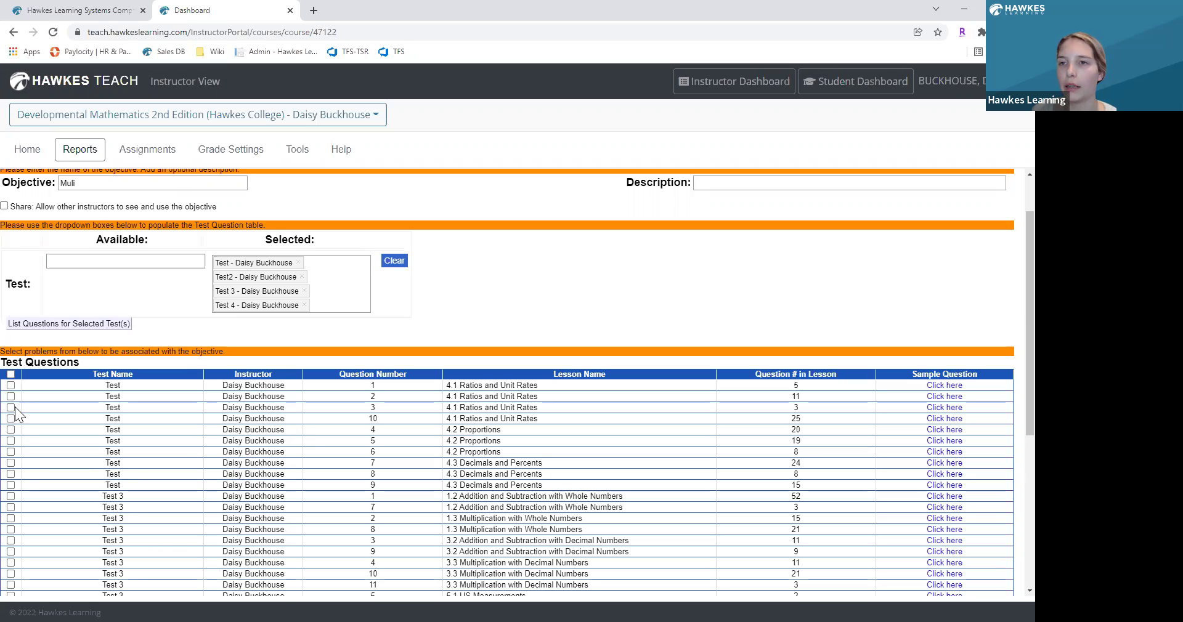
click(10, 484)
click(11, 529)
click(10, 573)
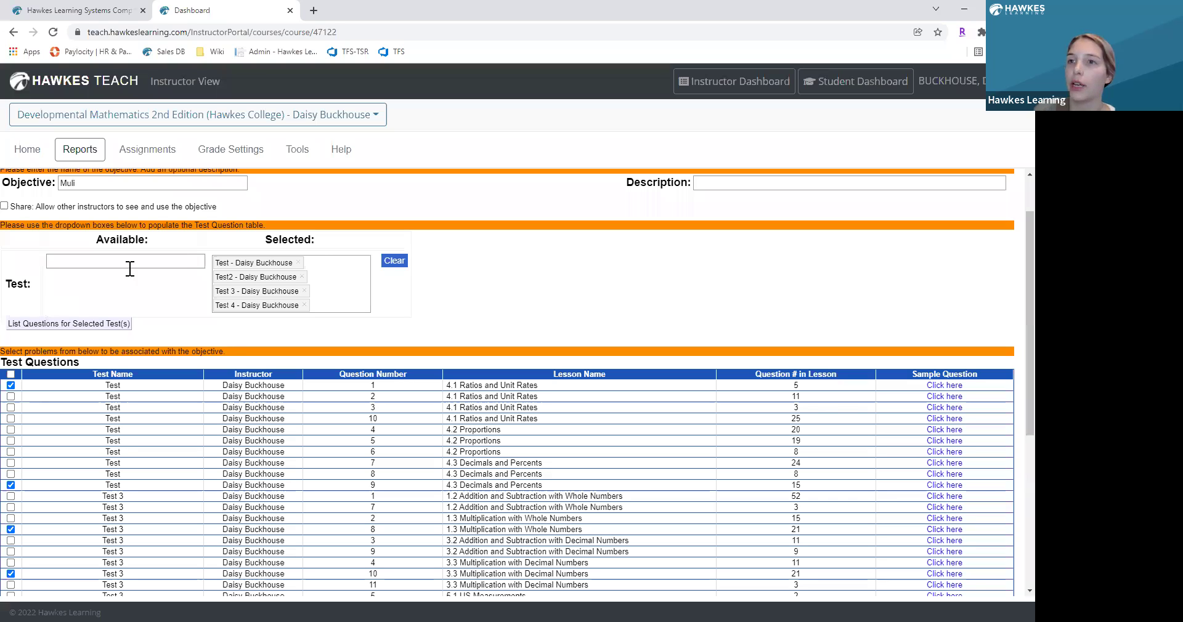
scroll(434, 310, up, 1)
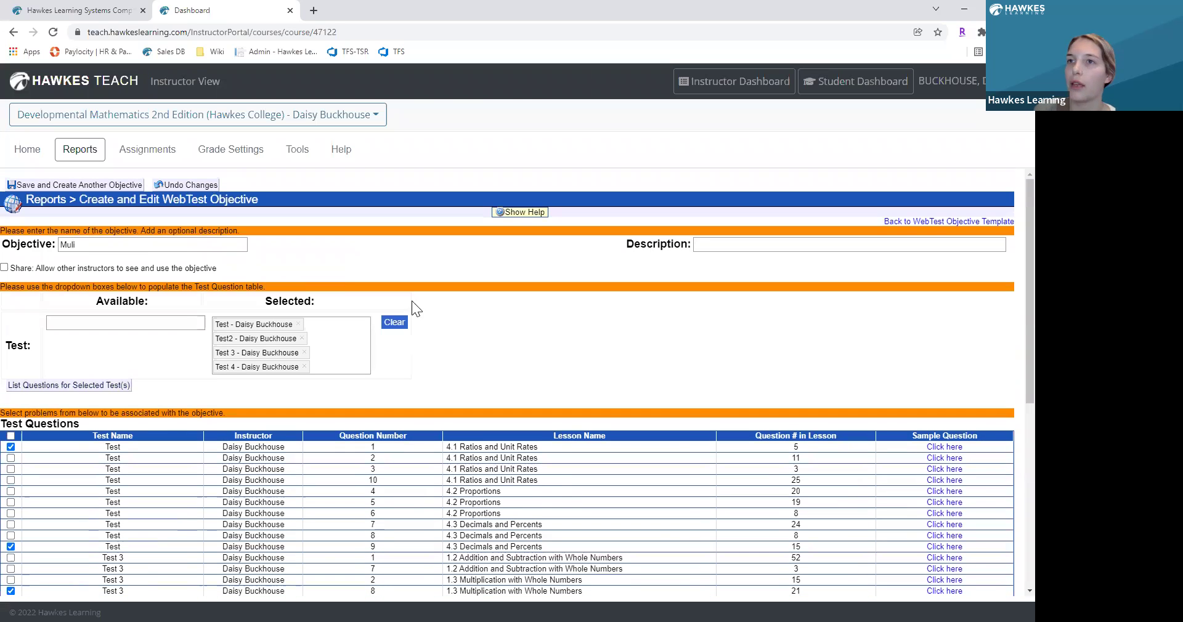
Save the Muli objective and confirm, leaving a blank objective form
click(53, 186)
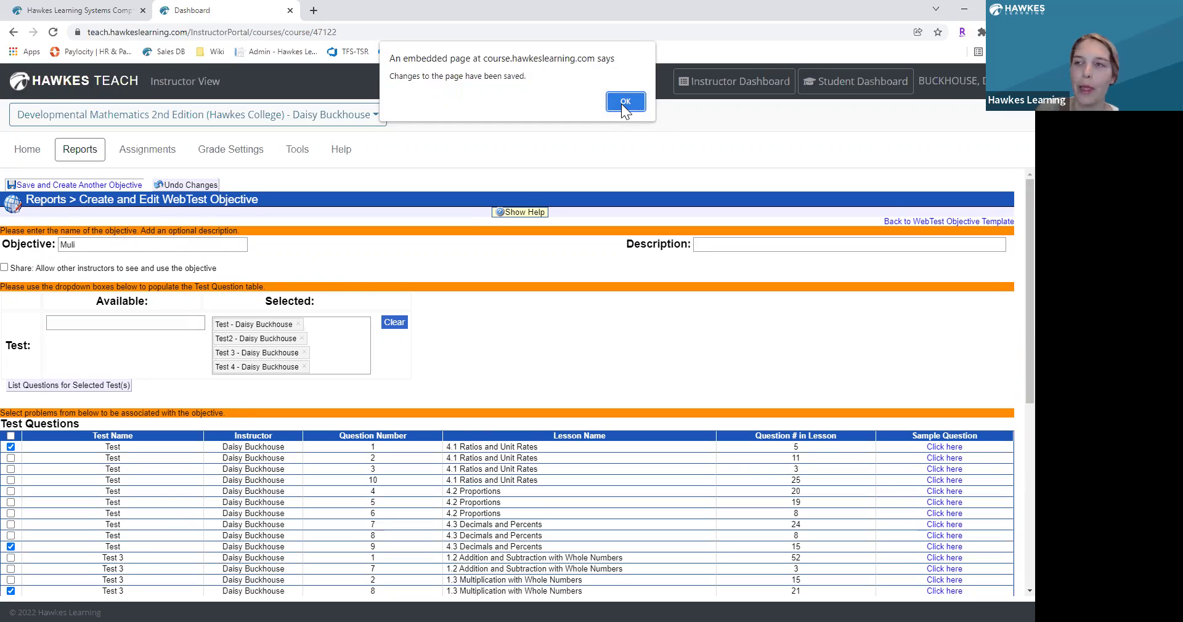
click(622, 102)
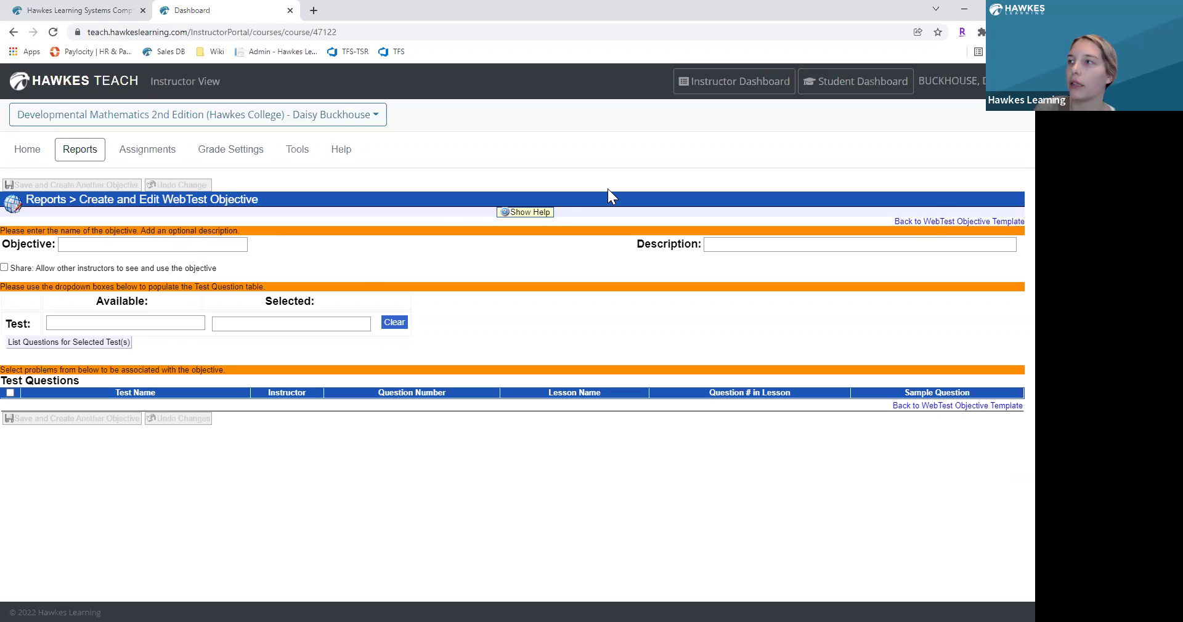
Name the new template 'Math 101 Learning Objectives', include Muli and Addition, and save it
click(920, 223)
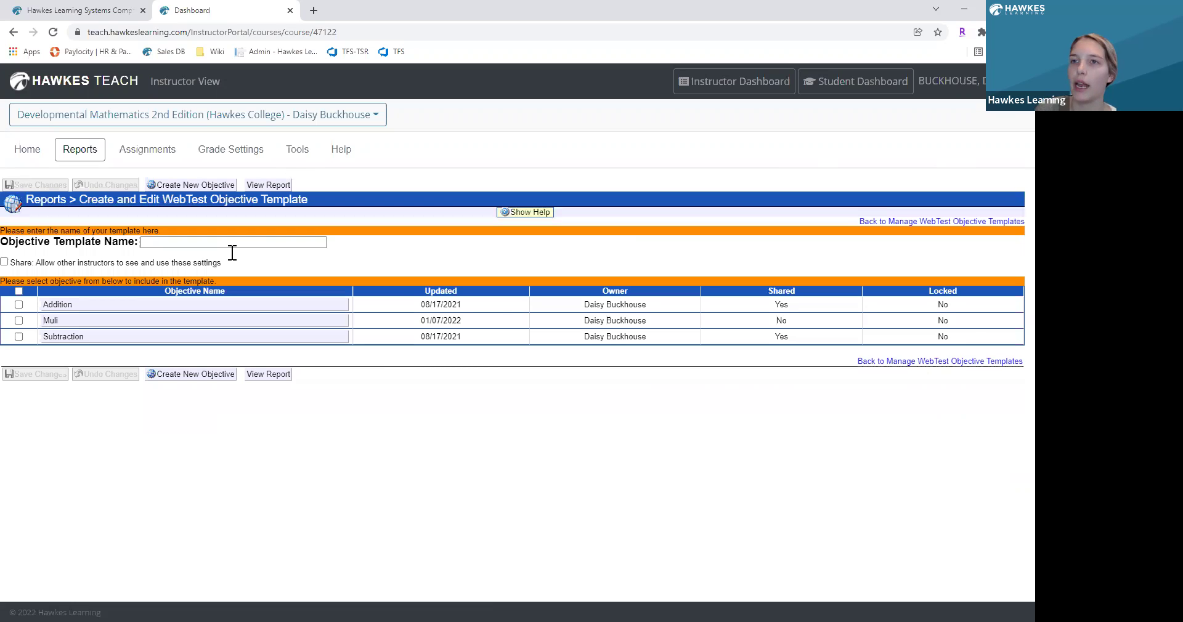
click(210, 243)
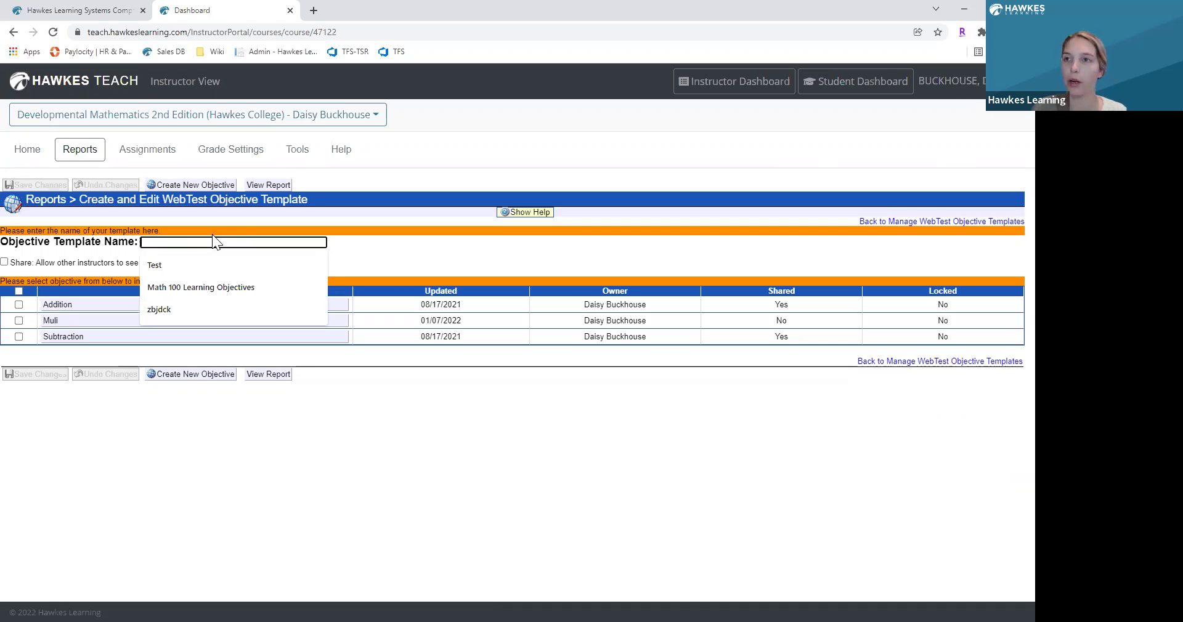
text(Math 101 Learning Obje)
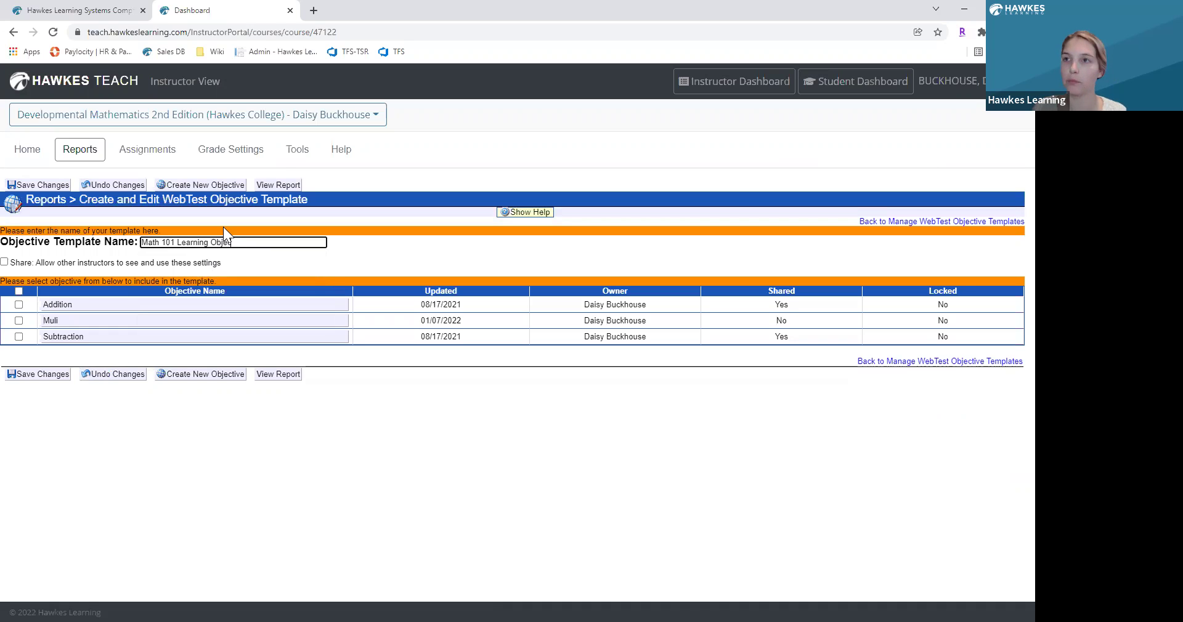
key(BackSpace)
key(BackSpace)
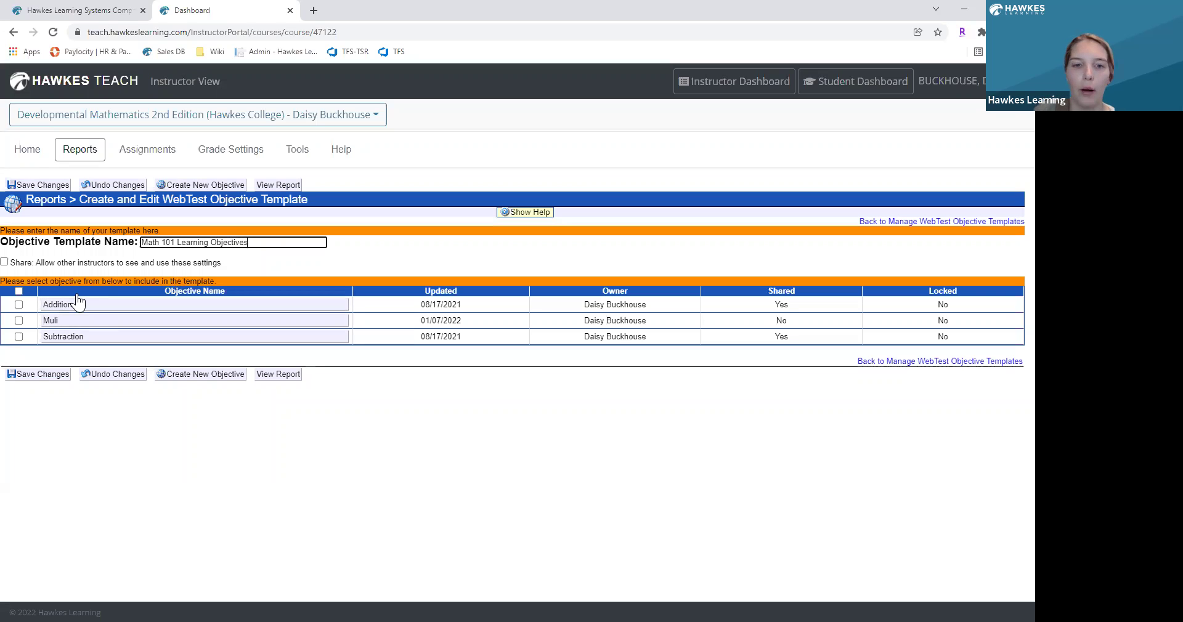
click(19, 320)
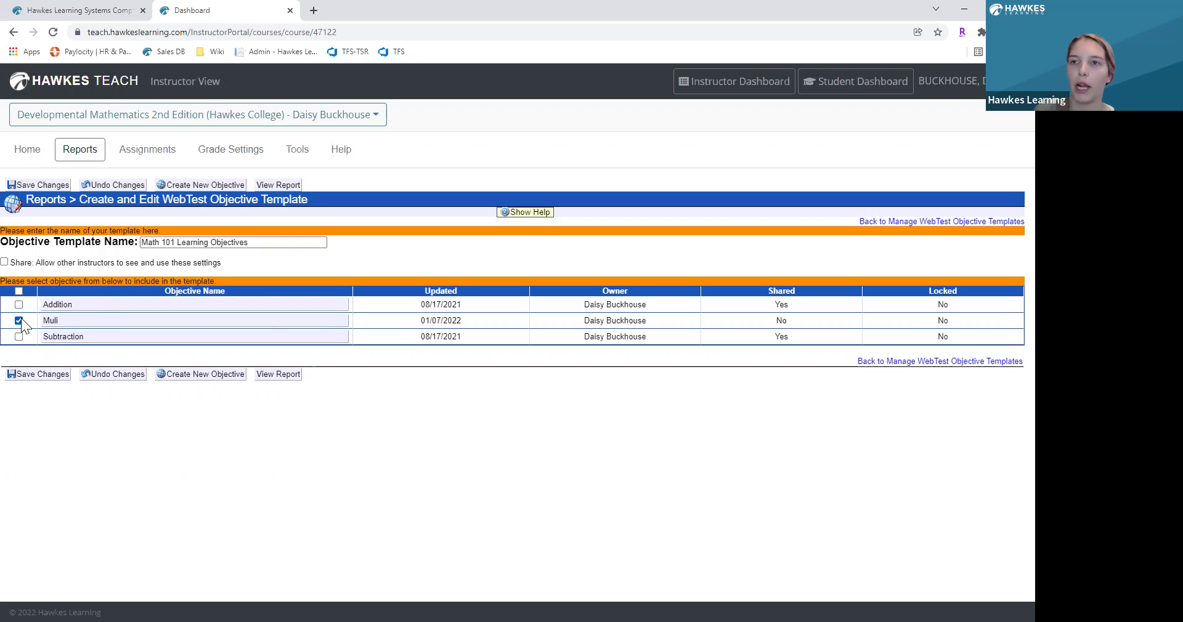
click(19, 304)
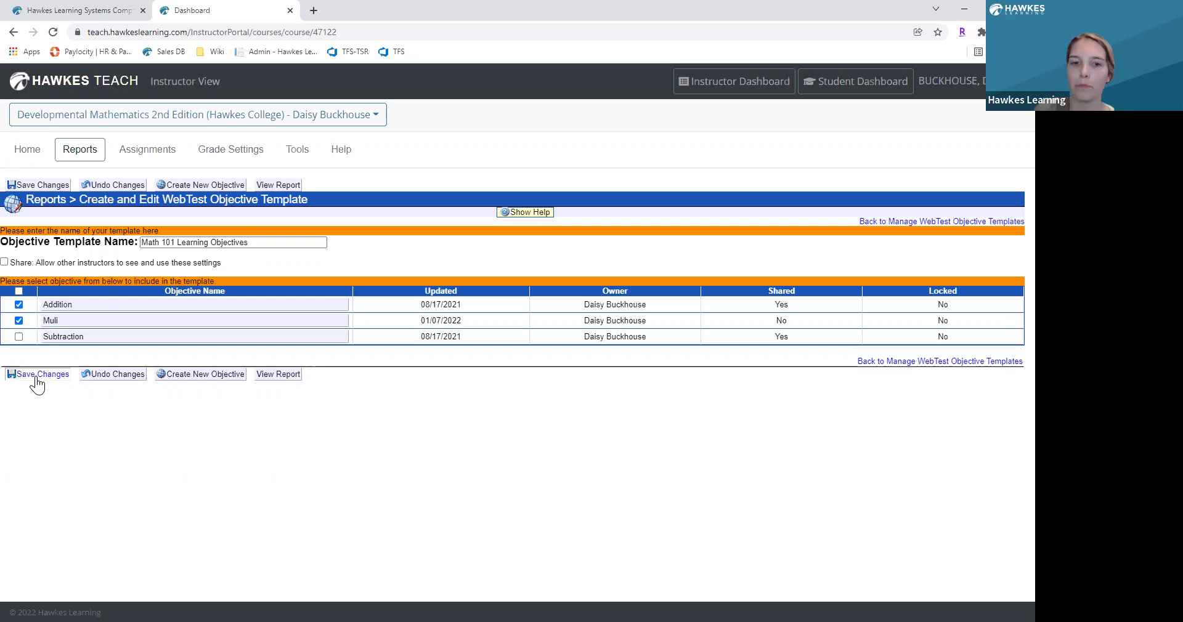
click(37, 377)
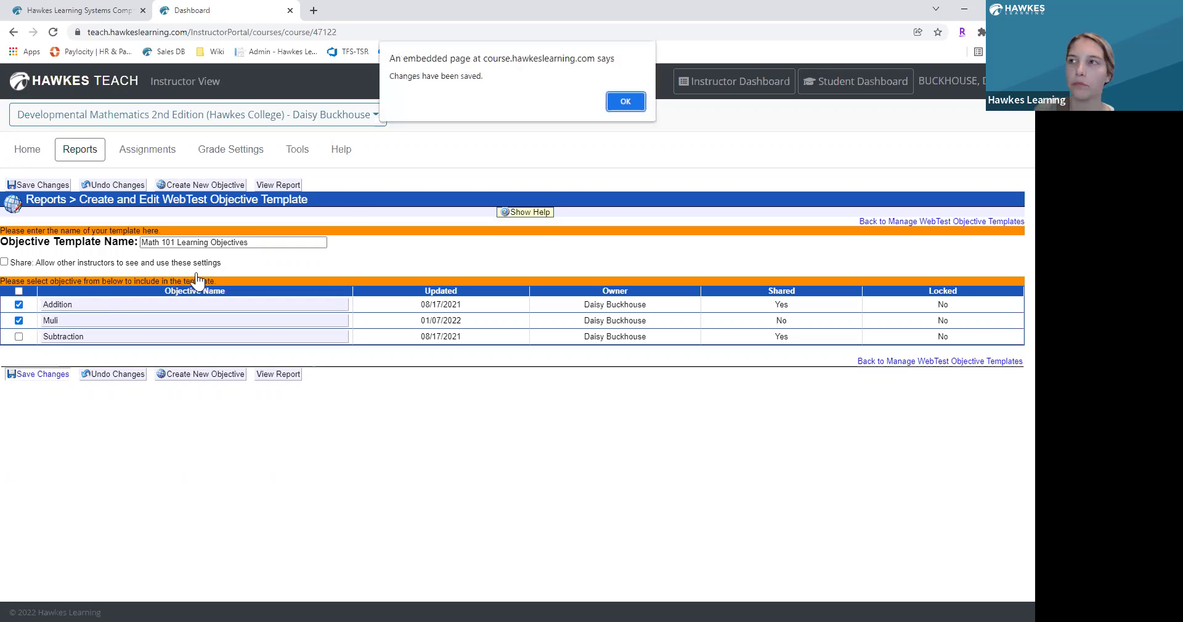
click(624, 101)
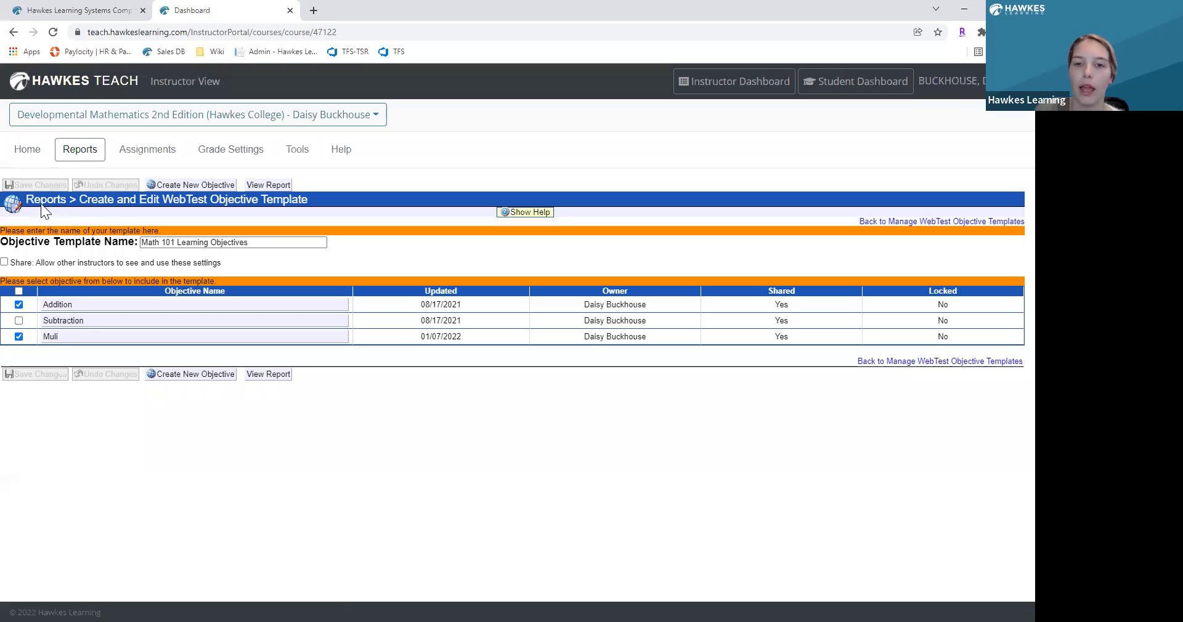
From the Reports overview, open the WebTest Objective card's View Report form
click(76, 159)
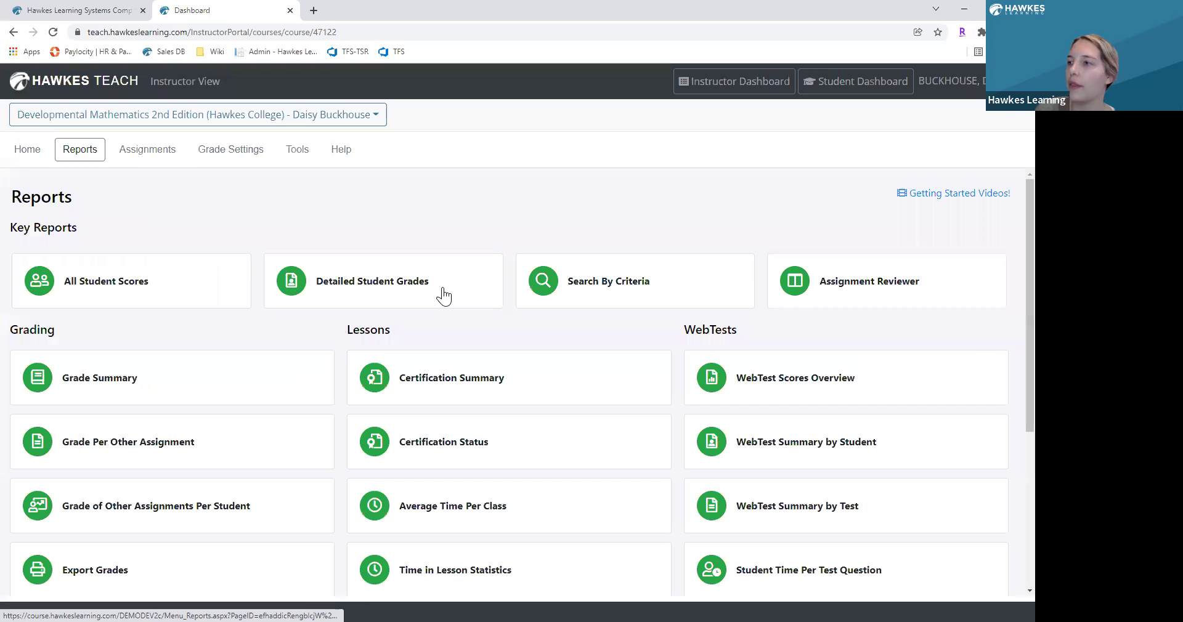
scroll(973, 341, down, 2)
scroll(966, 368, down, 2)
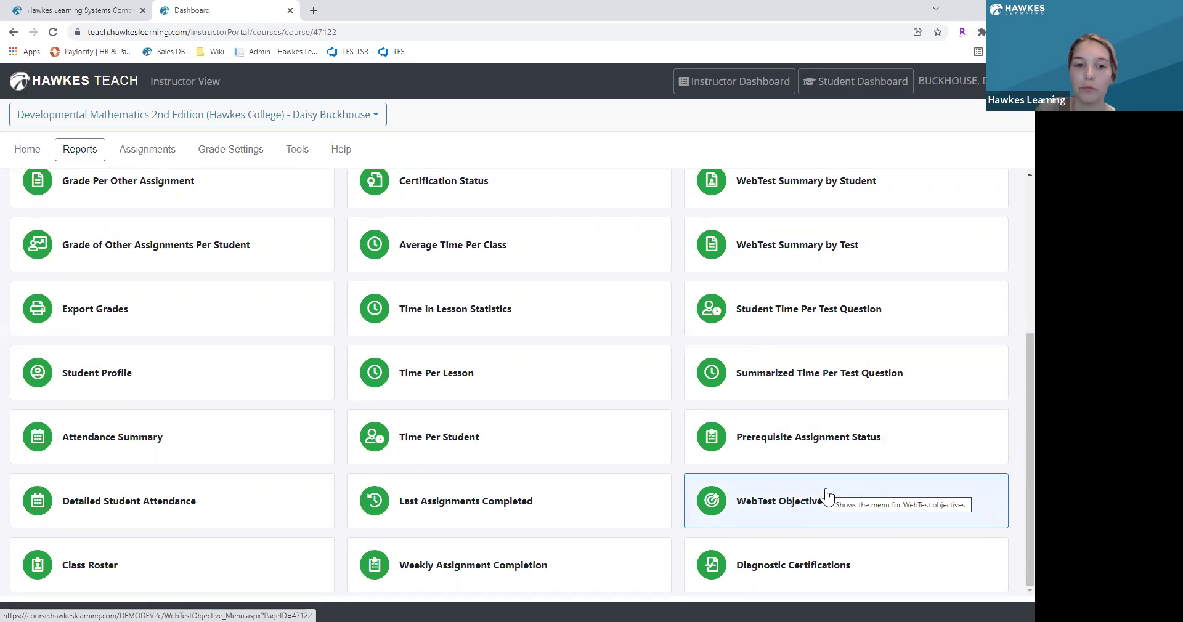
click(826, 488)
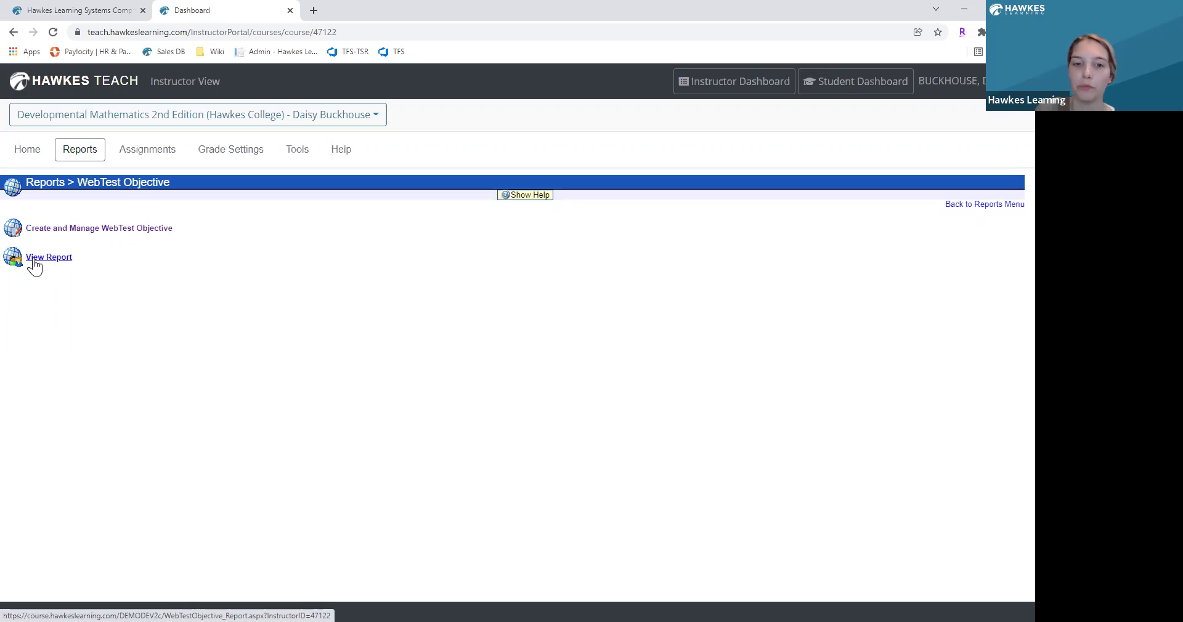
click(35, 264)
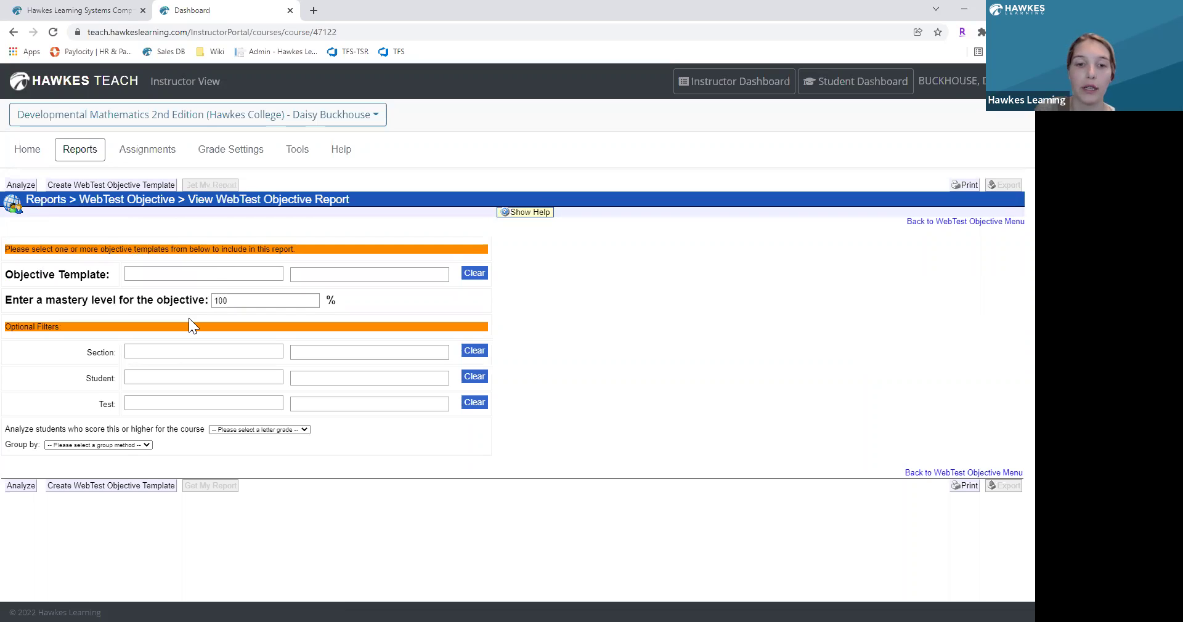
Use the Math 101 Learning Objectives template for Math 101 Fall 21 Sec 1, 2 and 3
click(231, 275)
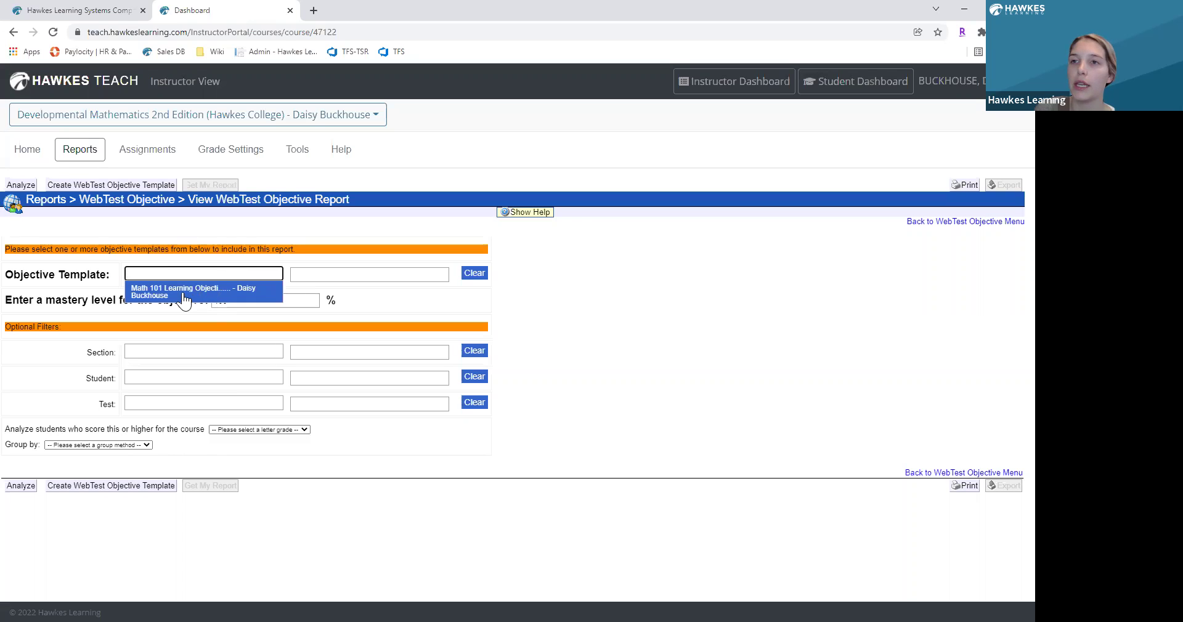
click(153, 294)
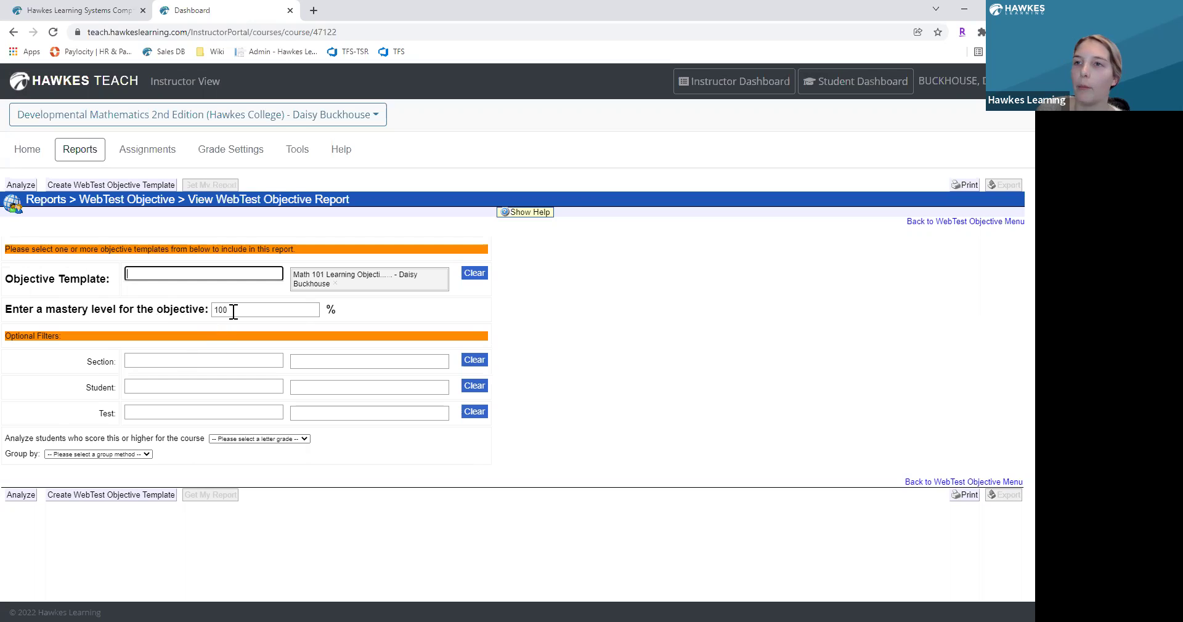
click(182, 363)
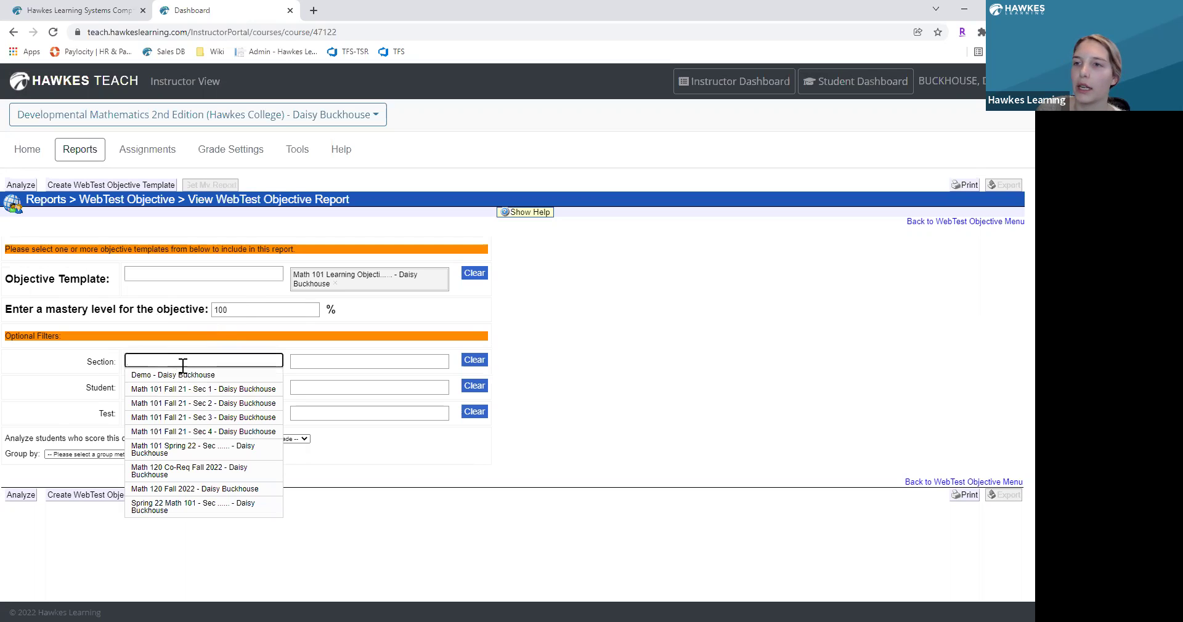
click(190, 393)
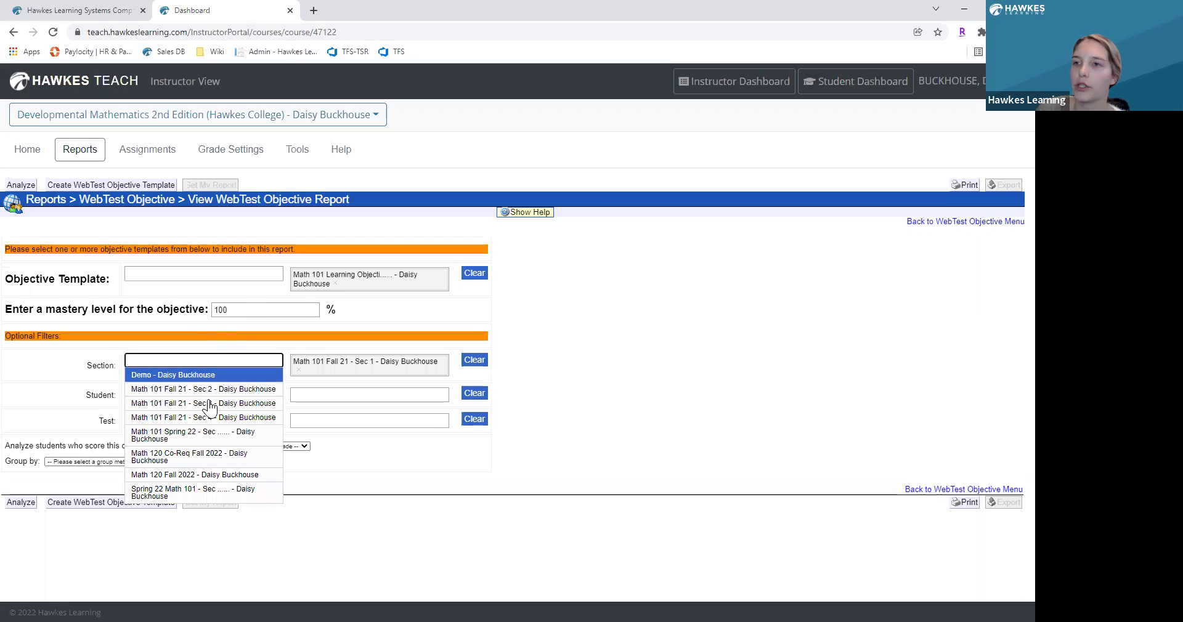
click(208, 391)
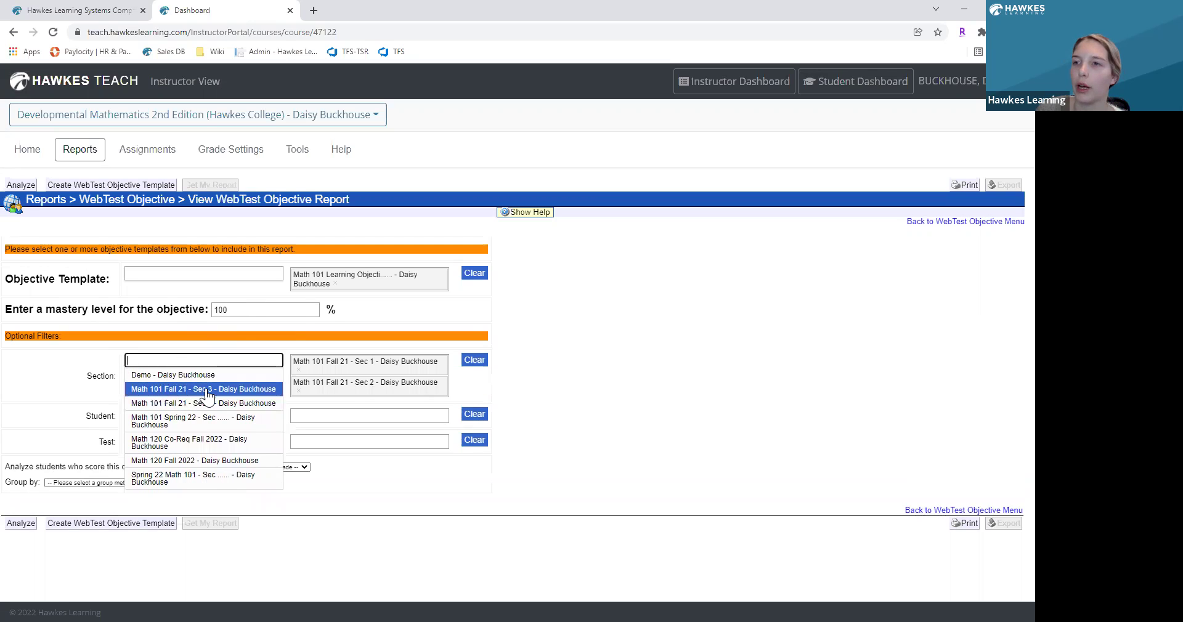
click(208, 390)
click(287, 324)
click(252, 309)
double_click(222, 309)
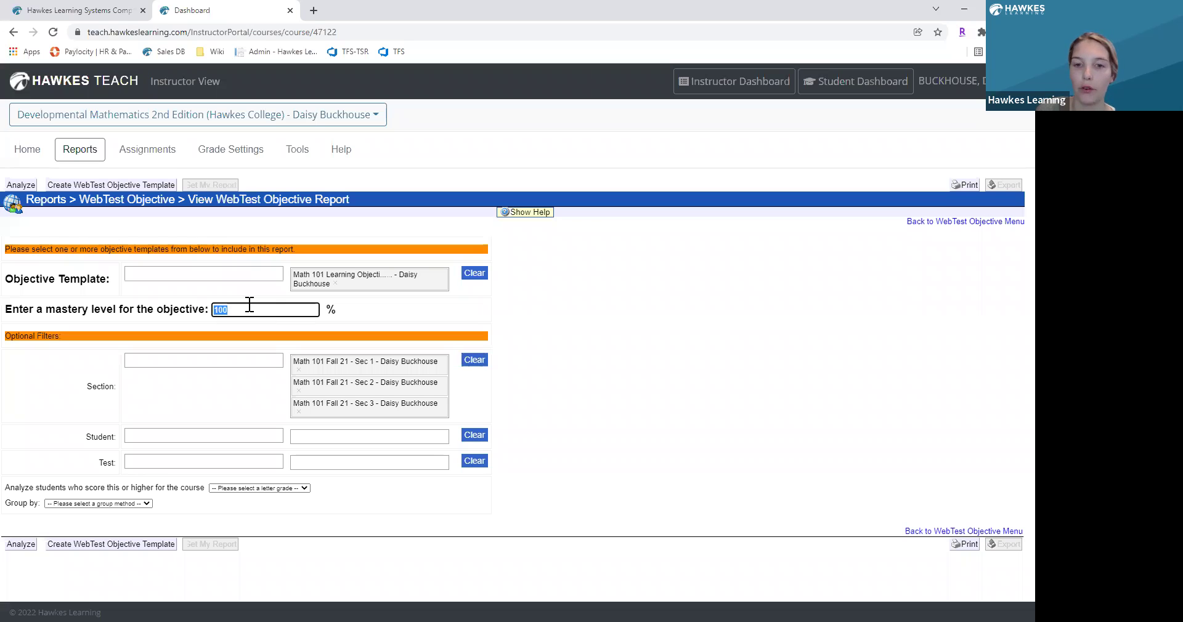
Replace the 100 mastery level value with 80
click(247, 309)
key(ctrl+a)
text(80)
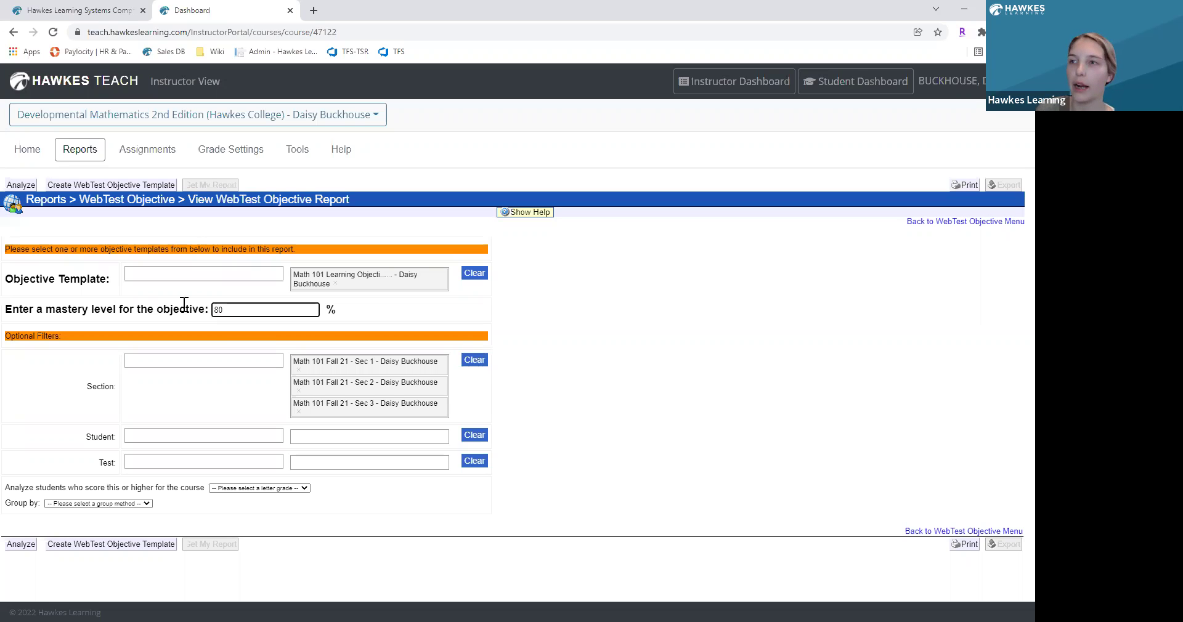